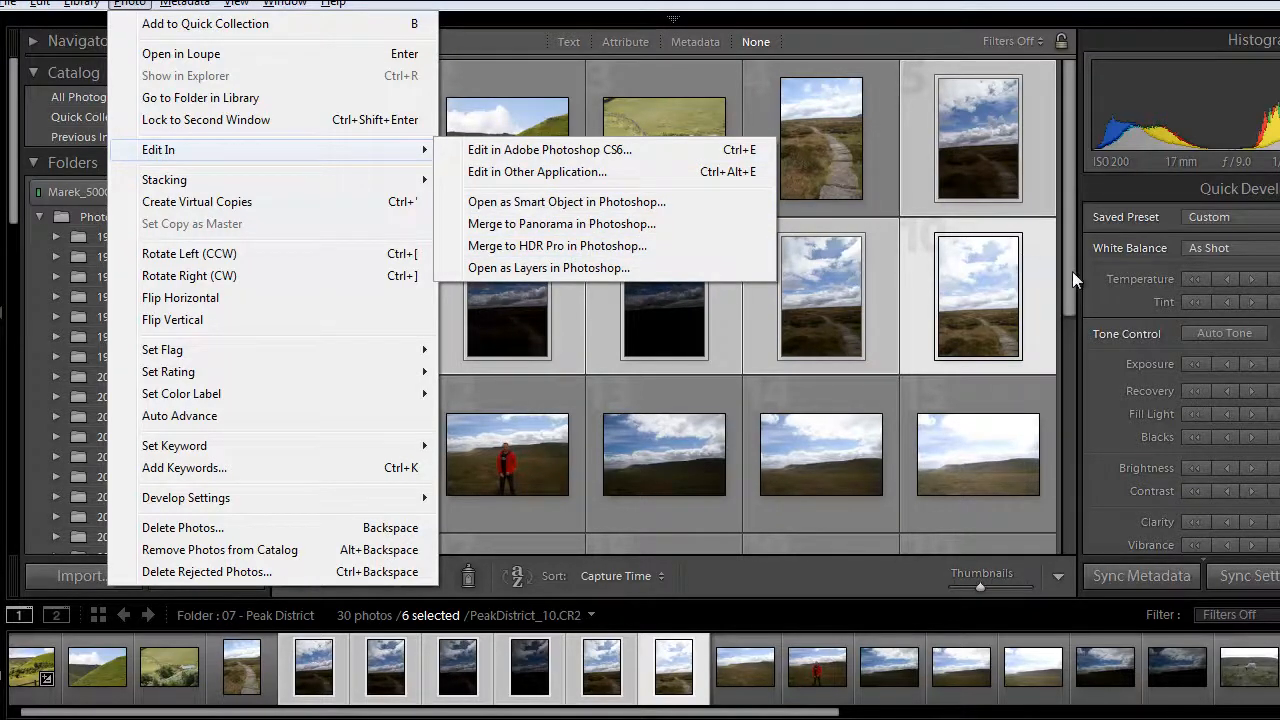
- Switch to the HDR merge in Photoshop and compare the 16 Bit mode with 32 Bit, keeping 32 Bit
{"action": "key", "text": "alt+Tab"}
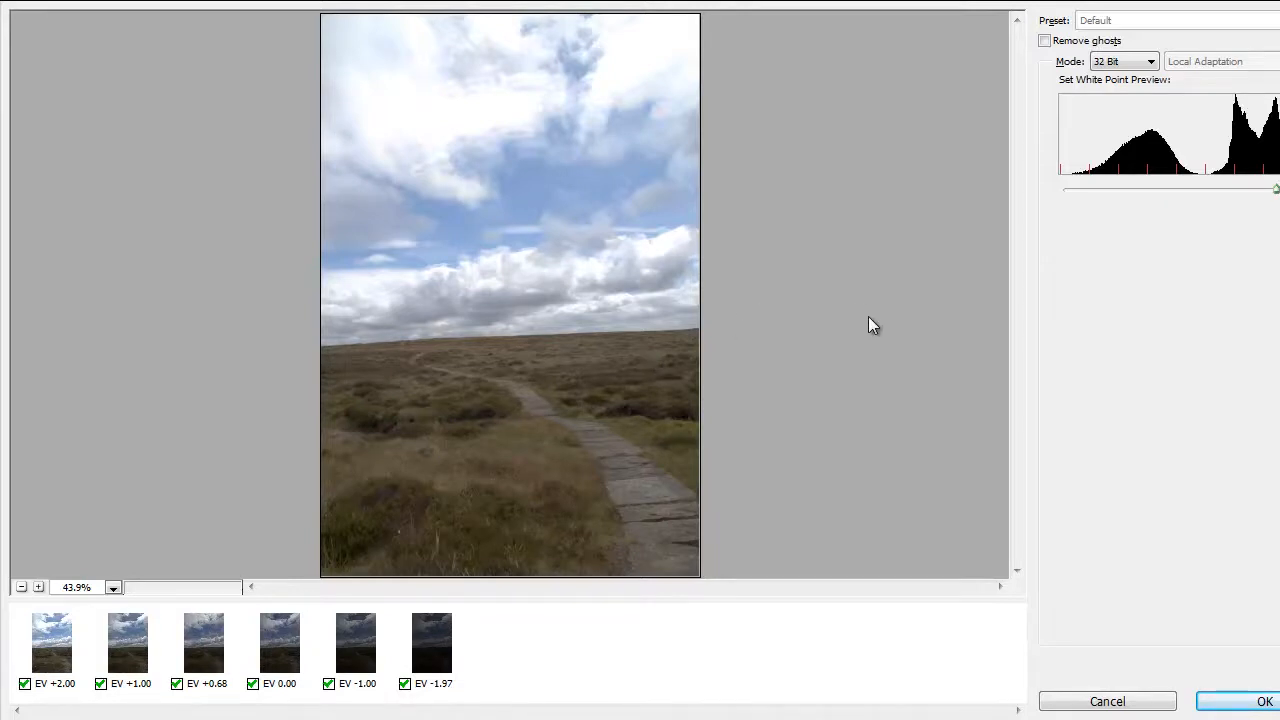
{"action": "left_click", "coordinate": [1153, 62]}
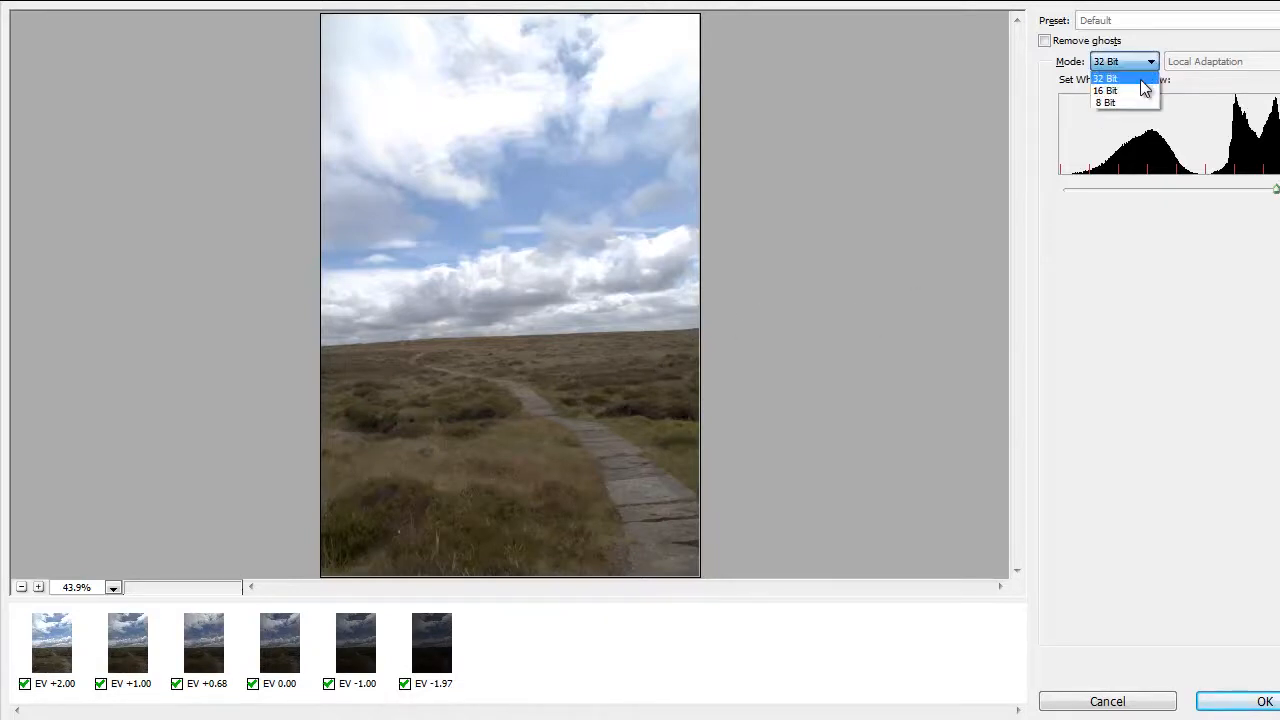
{"action": "left_click", "coordinate": [1142, 90]}
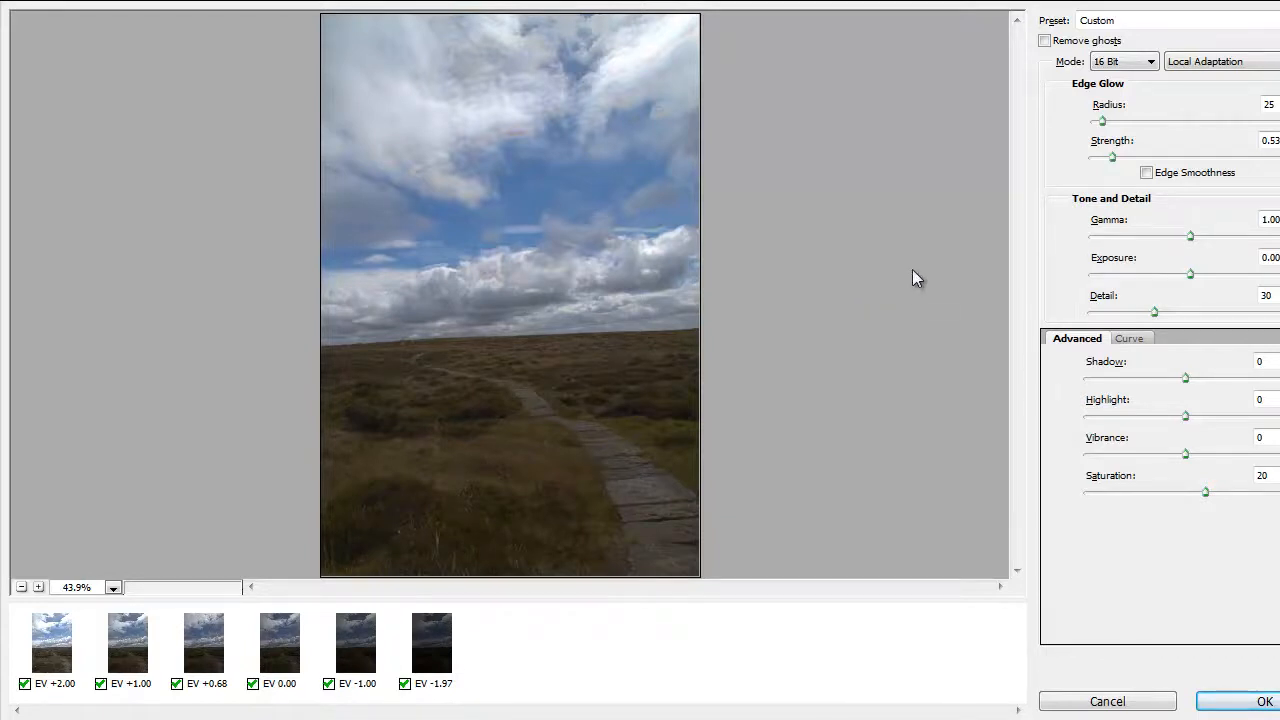
{"action": "left_click", "coordinate": [1150, 63]}
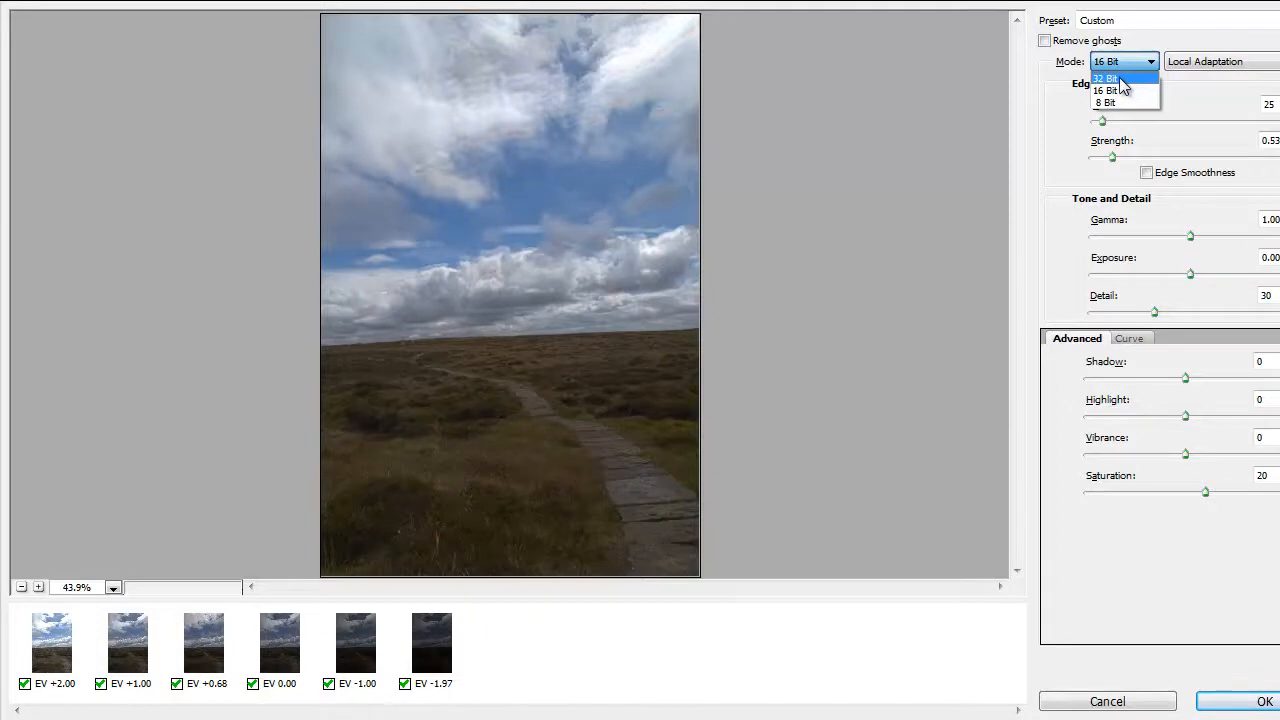
{"action": "left_click", "coordinate": [1119, 78]}
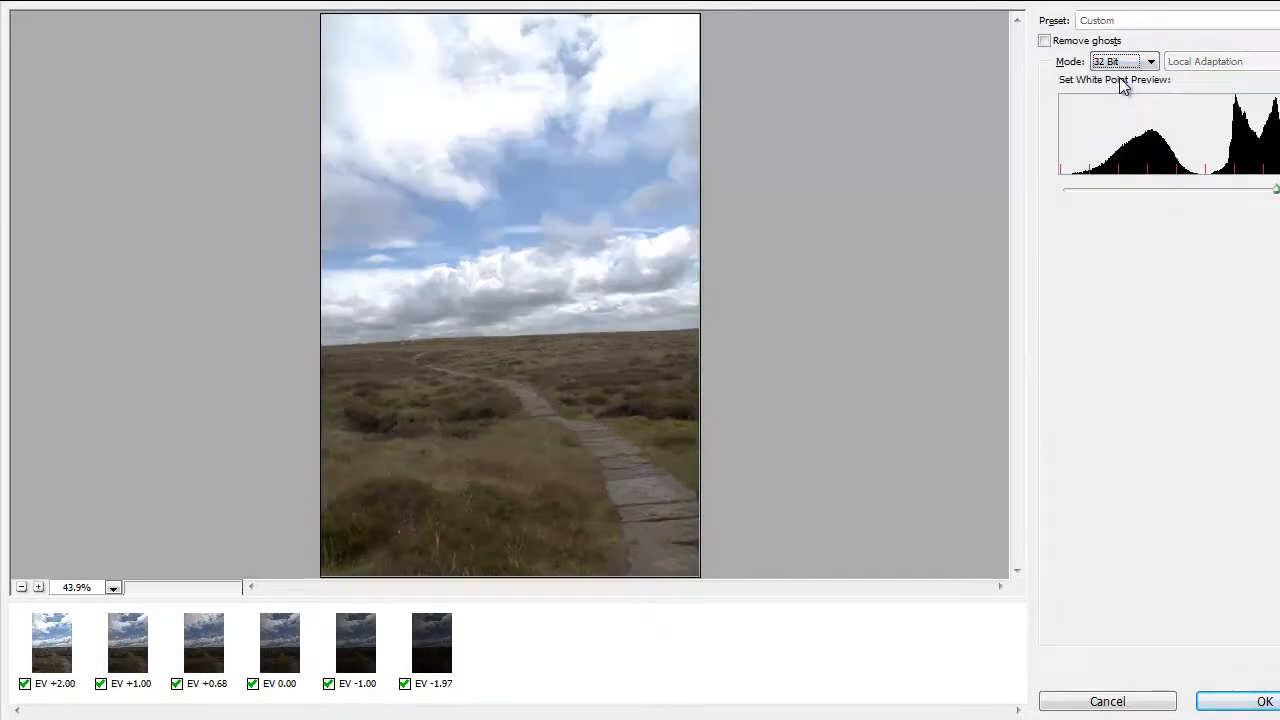
- Merge the six exposures into a 32-bit HDR image with ghost removal, and save the result while closing it
{"action": "left_click", "coordinate": [1045, 42]}
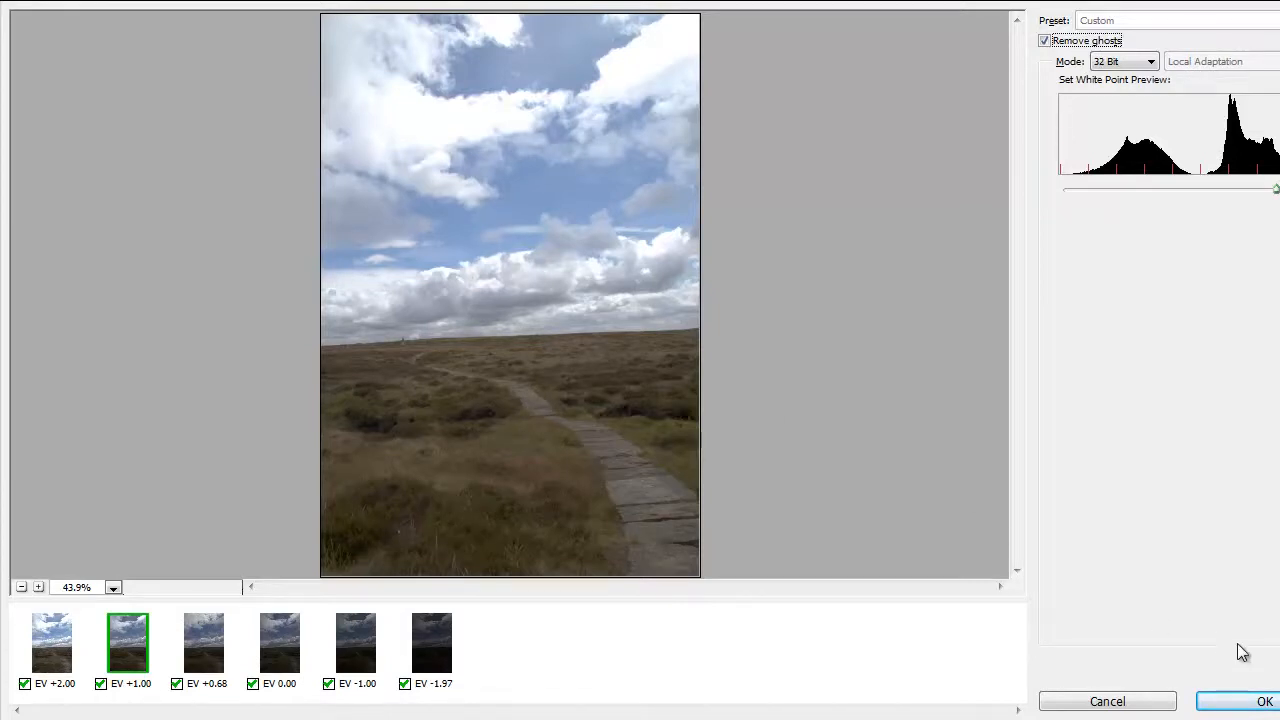
{"action": "left_click", "coordinate": [1235, 707]}
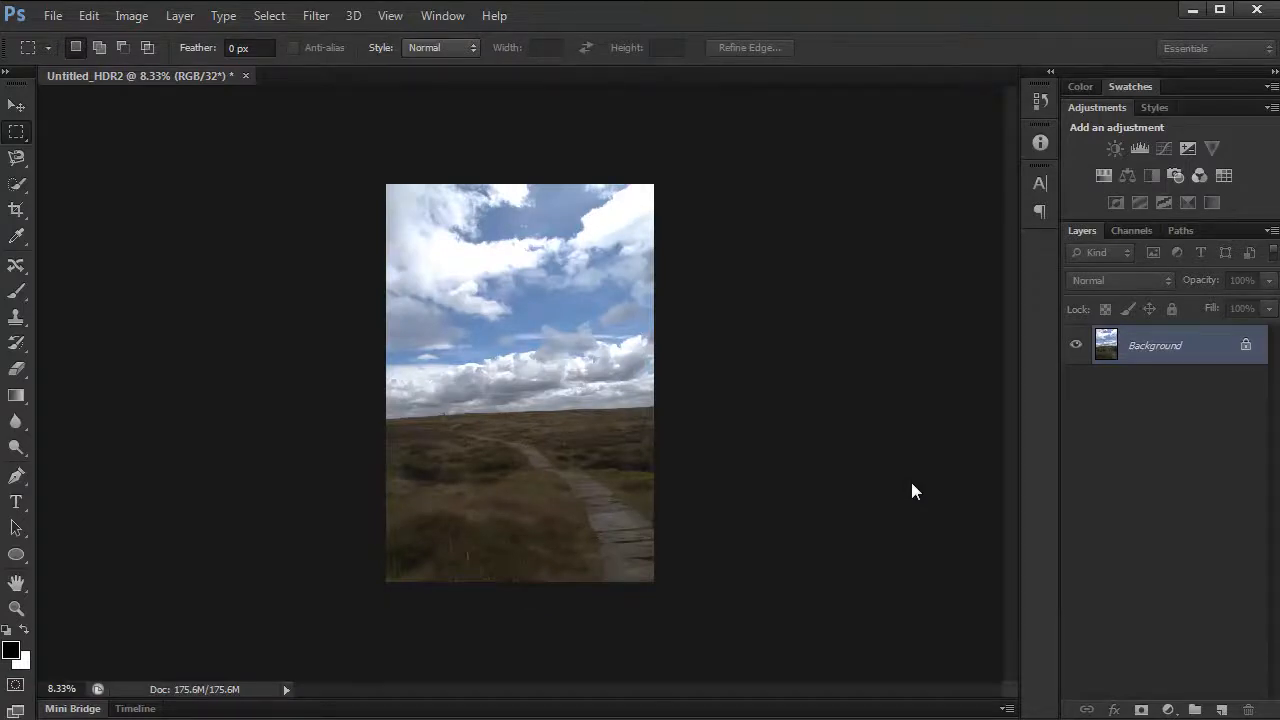
{"action": "left_click", "coordinate": [245, 75]}
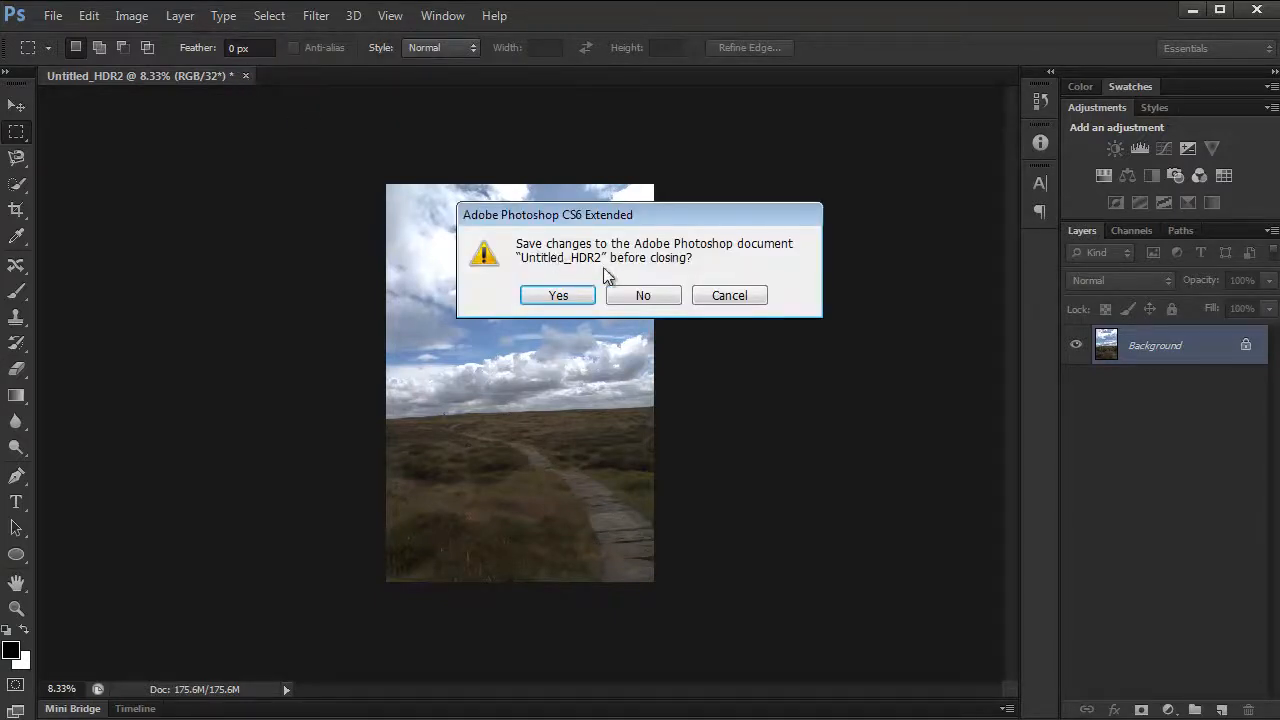
{"action": "left_click", "coordinate": [560, 293]}
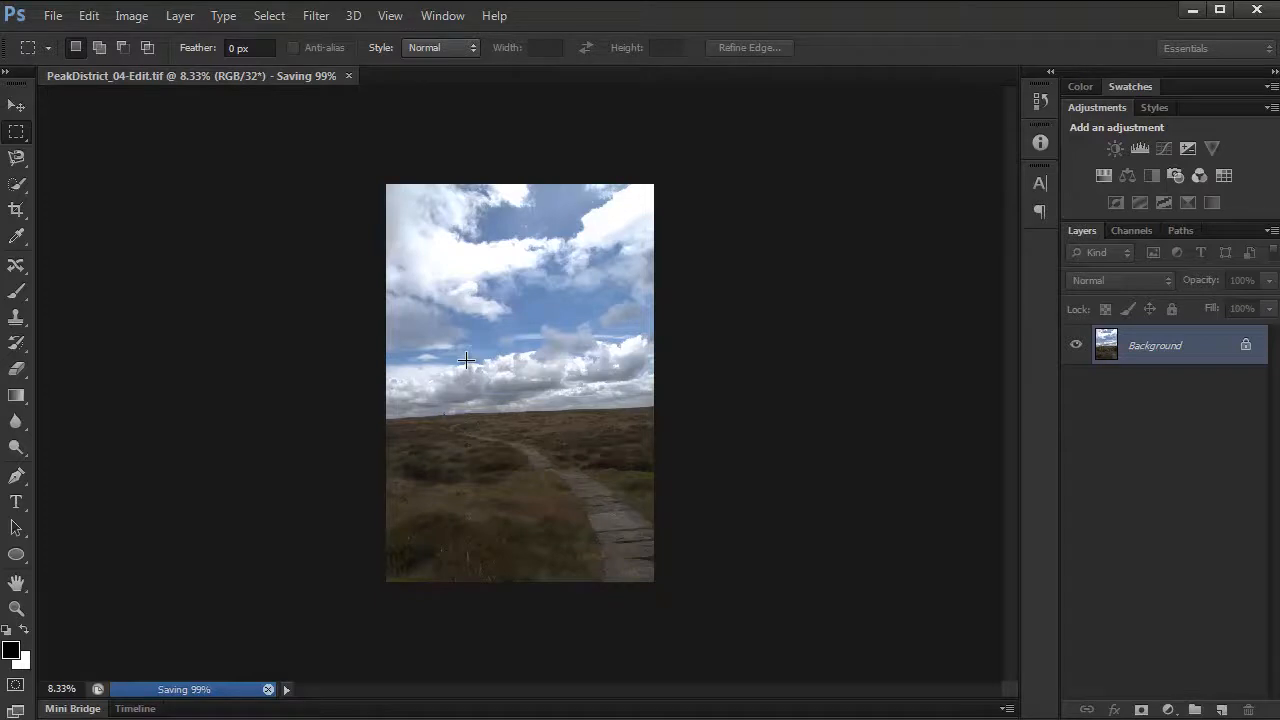
- Show document sizes in the status information, close the saved document and return to Lightroom
{"action": "left_click", "coordinate": [288, 692]}
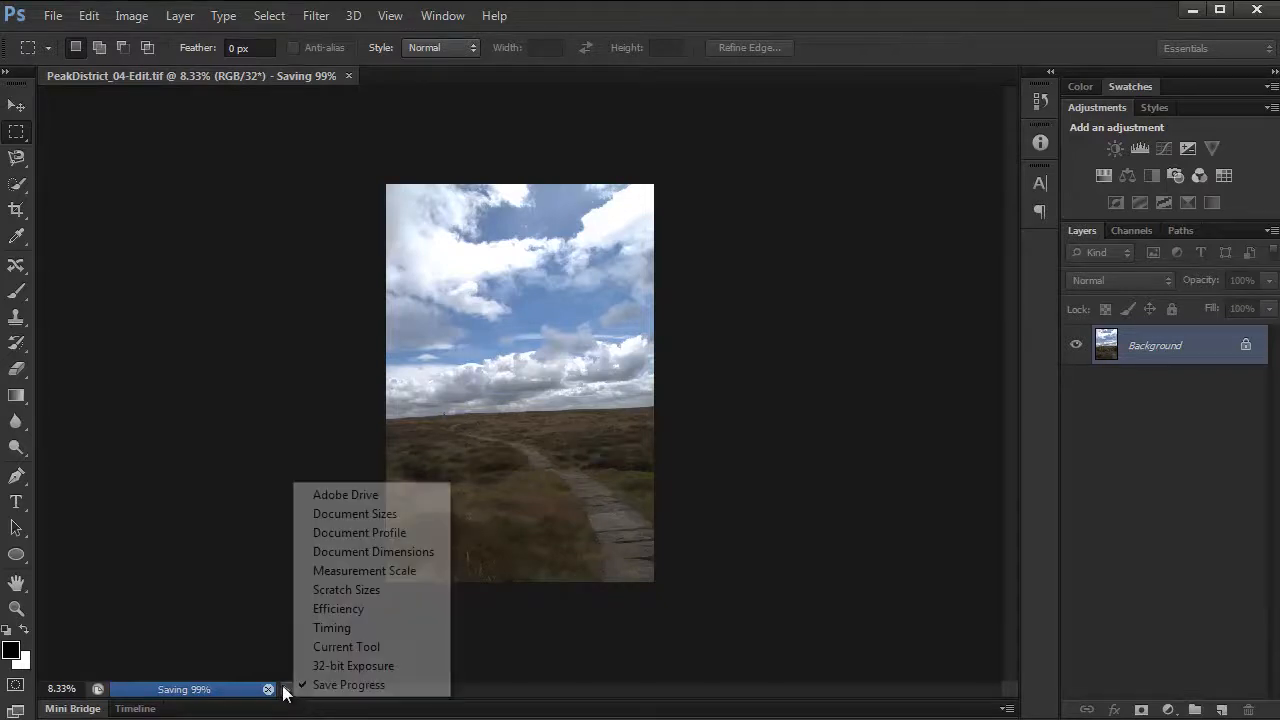
{"action": "left_click", "coordinate": [386, 514]}
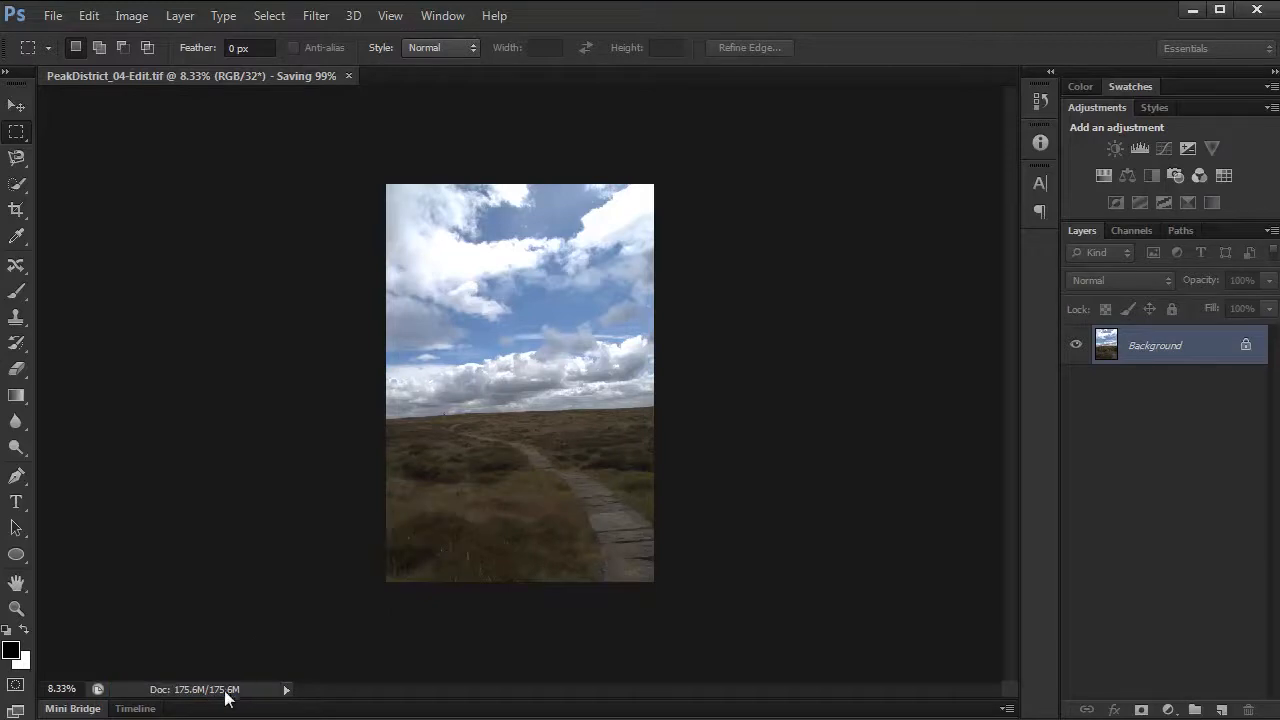
{"action": "key", "text": "ctrl+w"}
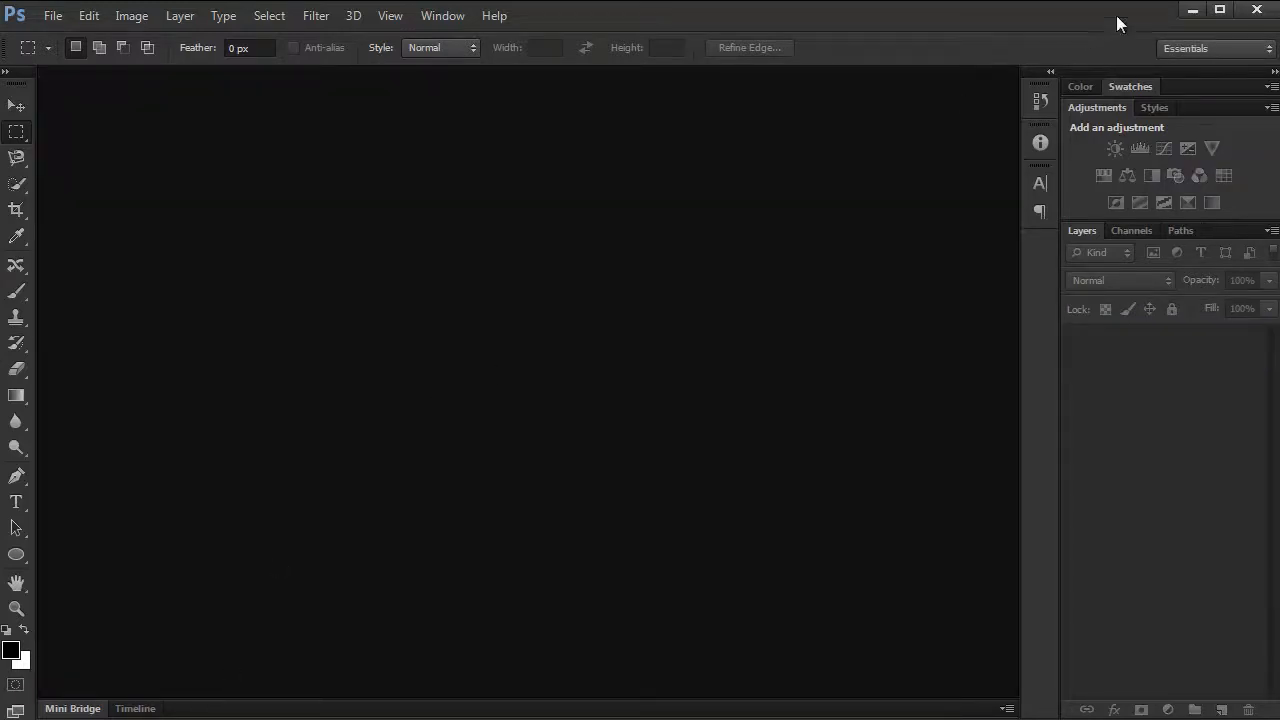
{"action": "left_click", "coordinate": [1191, 10]}
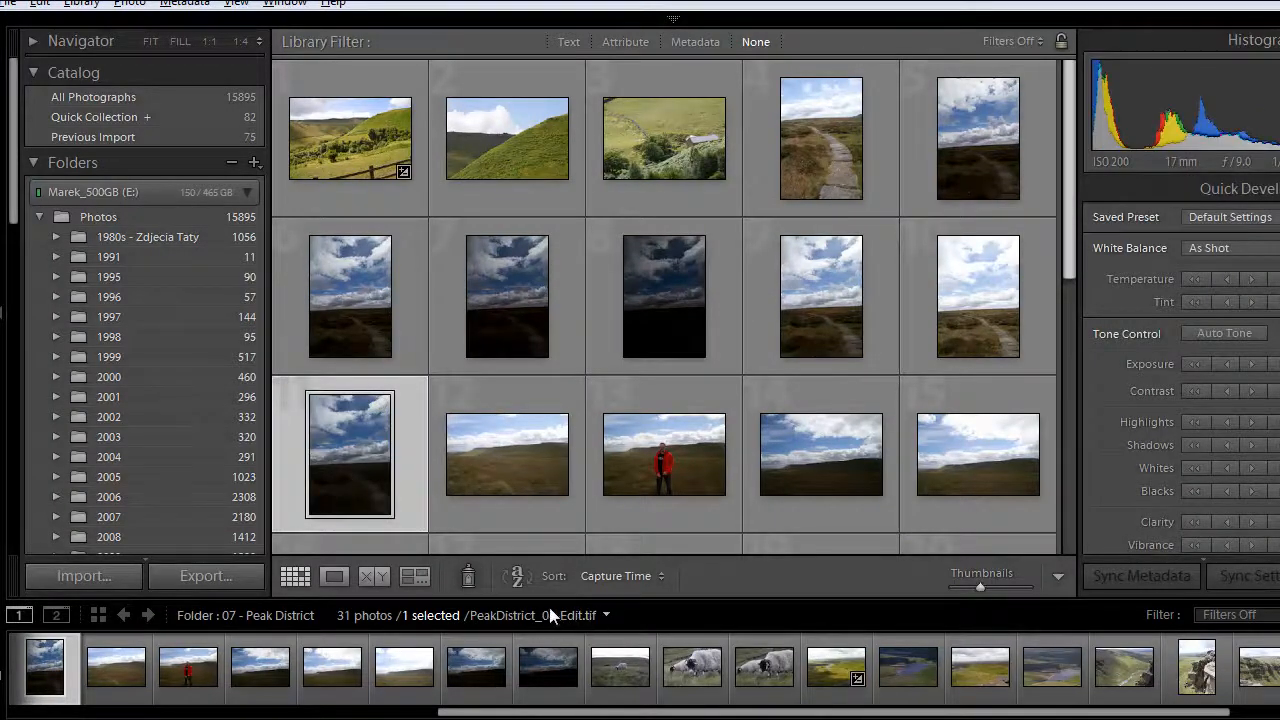
- Open PeakDistrict_04-Edit.tif in the Develop module with the filmstrip hidden, and raise its exposure moderately
{"action": "key", "text": "d"}
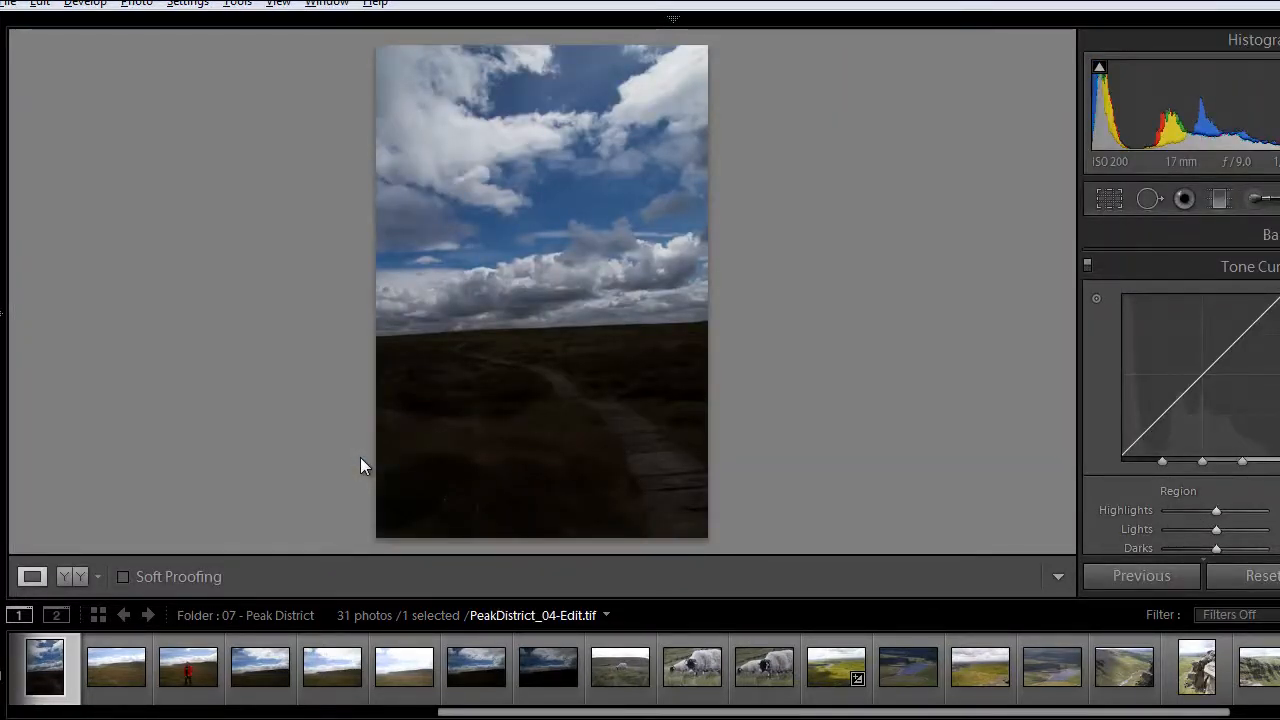
{"action": "key", "text": "F6"}
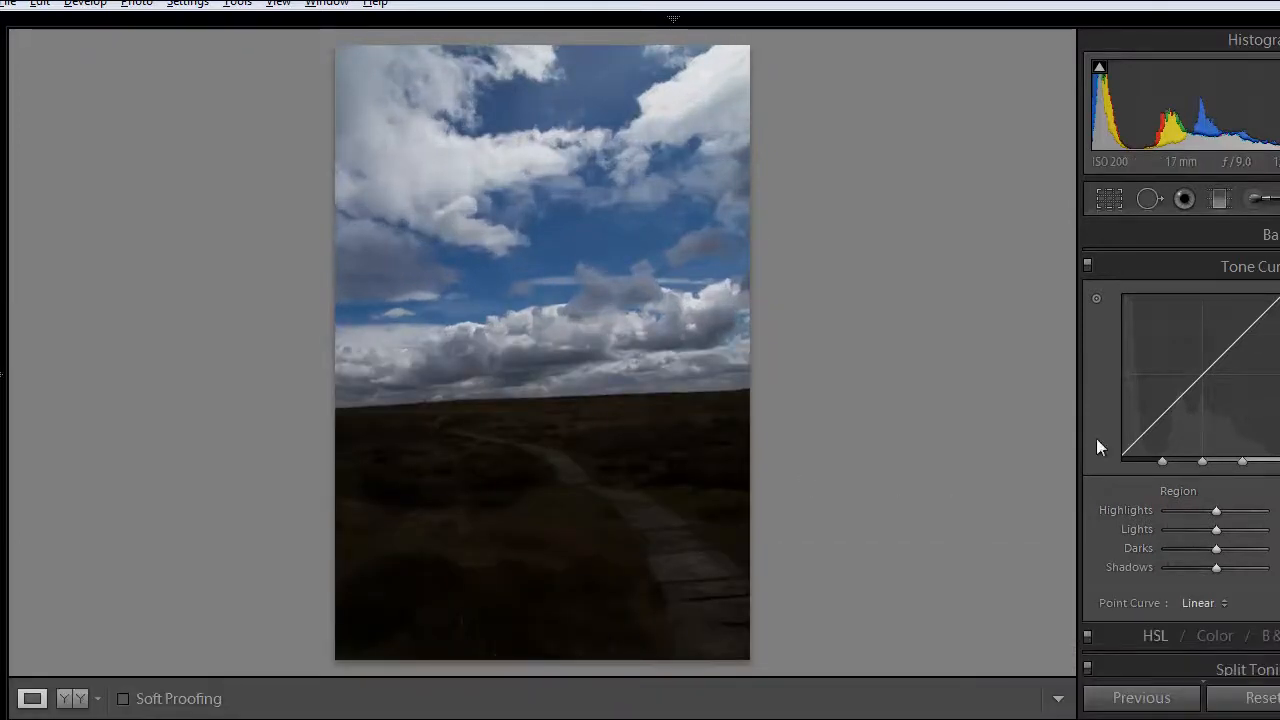
{"action": "left_click", "coordinate": [1272, 235]}
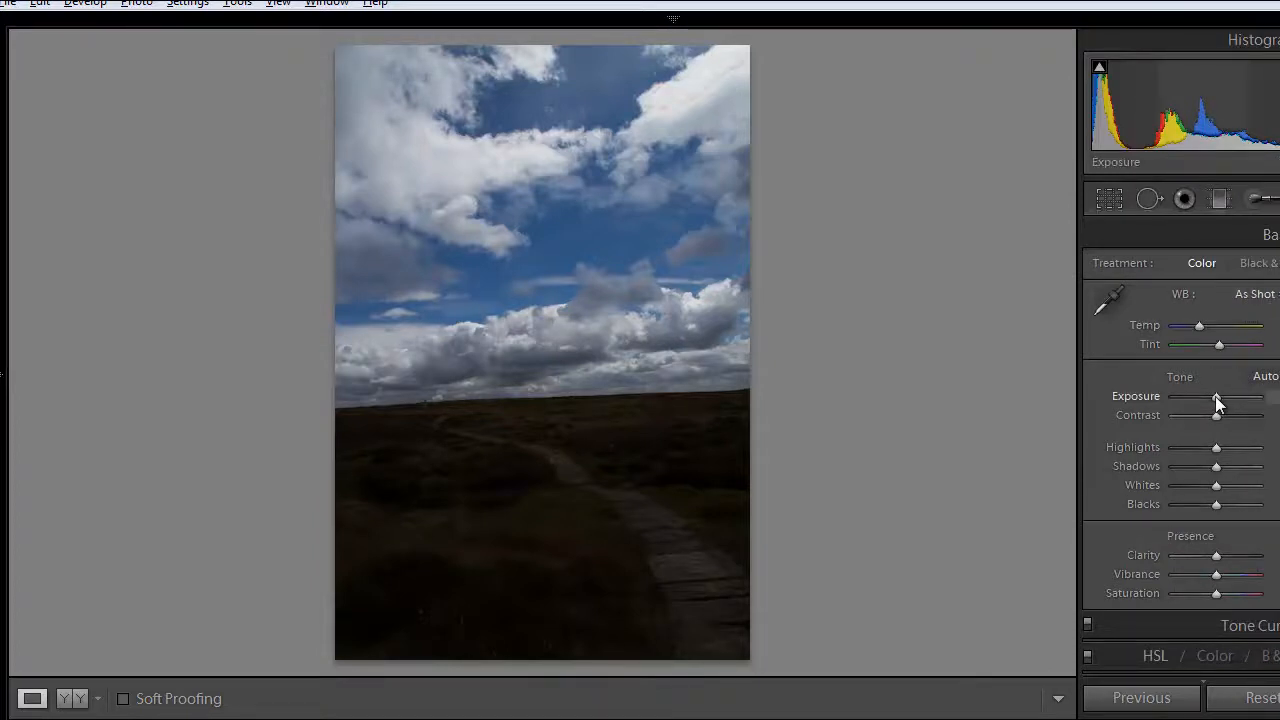
{"action": "left_click_drag", "start_coordinate": [1215, 396], "coordinate": [1265, 398]}
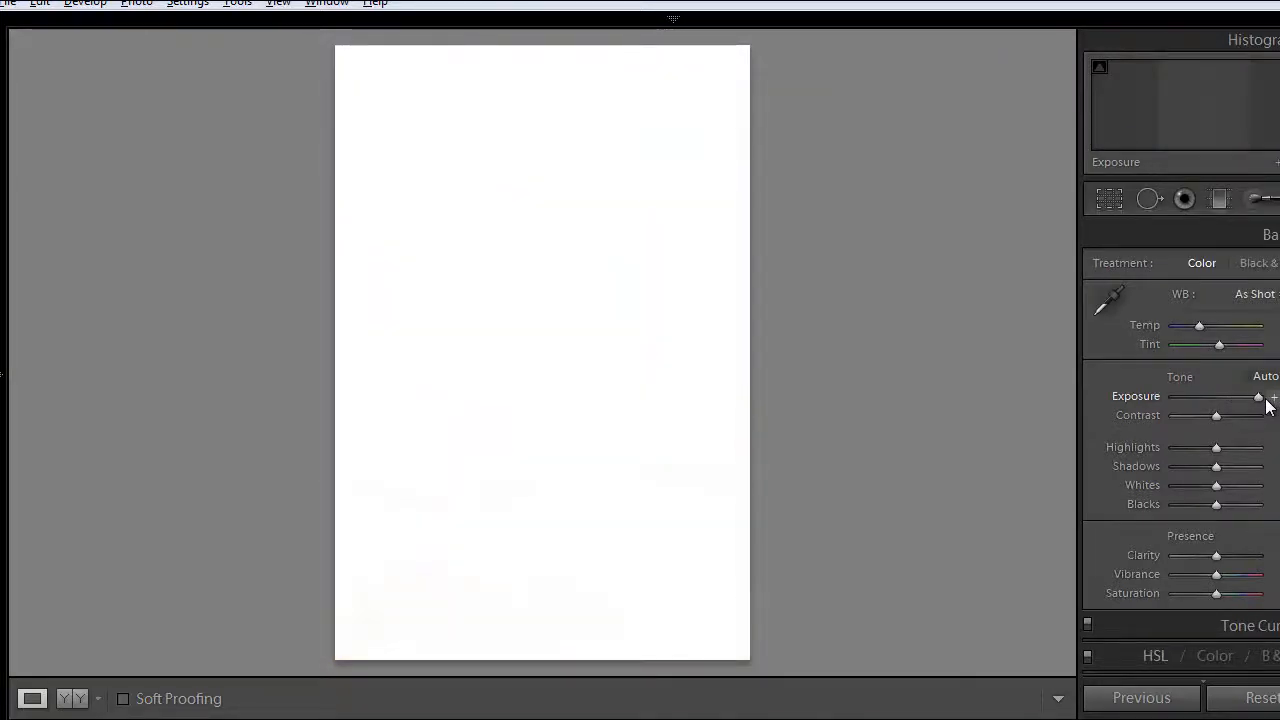
{"action": "left_click_drag", "start_coordinate": [1264, 400], "coordinate": [1224, 401]}
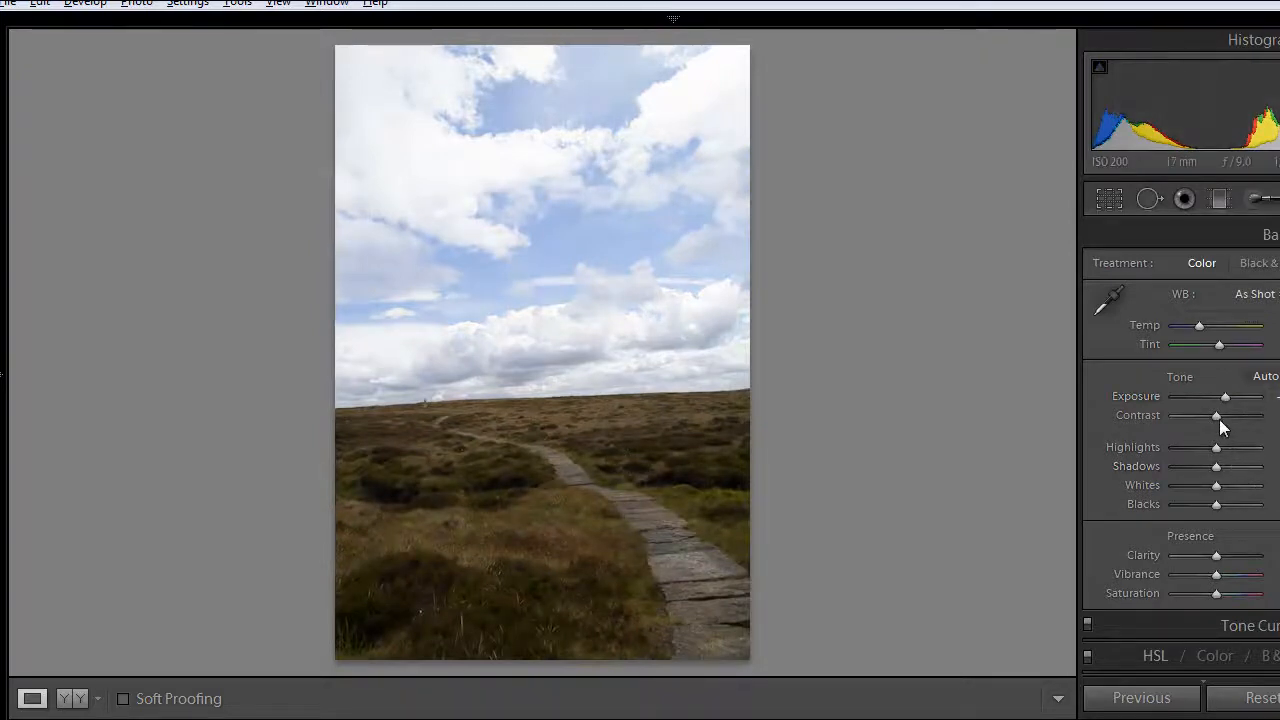
- Lower the photo's highlights and whites almost fully, lift the shadows slightly and reduce the blacks
{"action": "mouse_move", "coordinate": [1216, 416]}
{"action": "left_mouse_down"}
{"action": "mouse_move", "coordinate": [1249, 422]}
{"action": "mouse_move", "coordinate": [1217, 418]}
{"action": "left_mouse_up"}
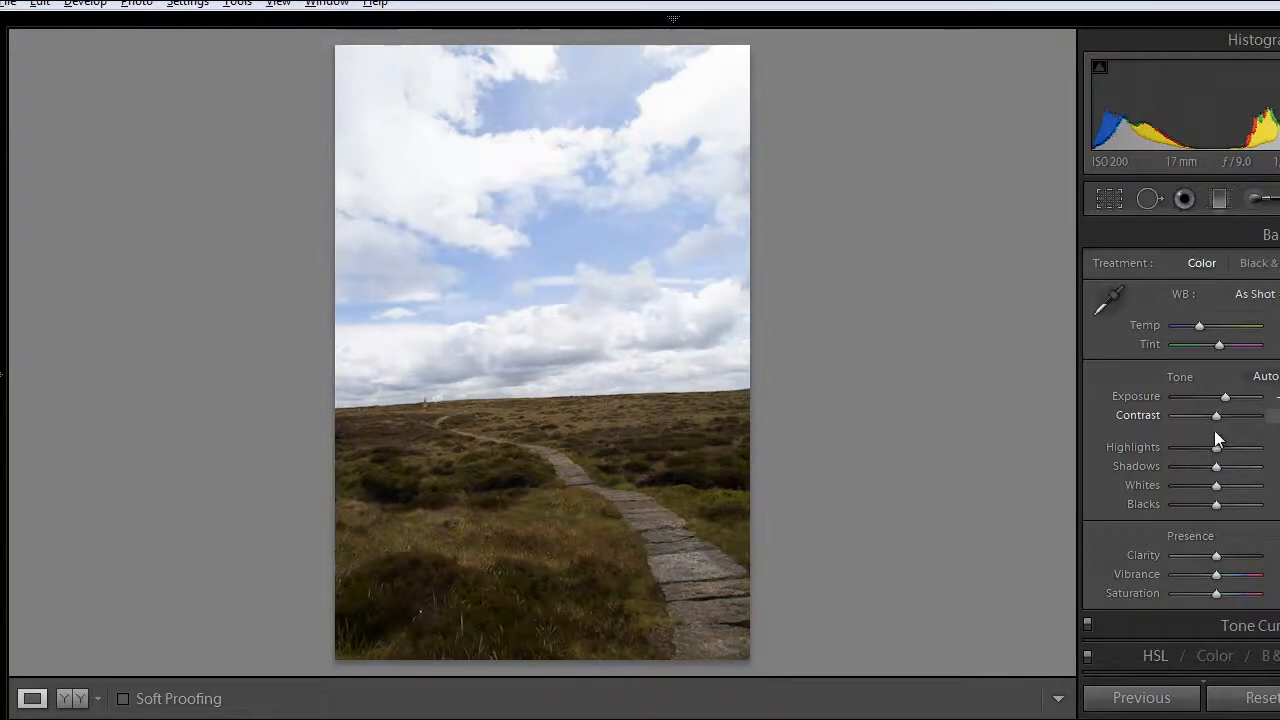
{"action": "left_click_drag", "start_coordinate": [1216, 448], "coordinate": [1175, 490]}
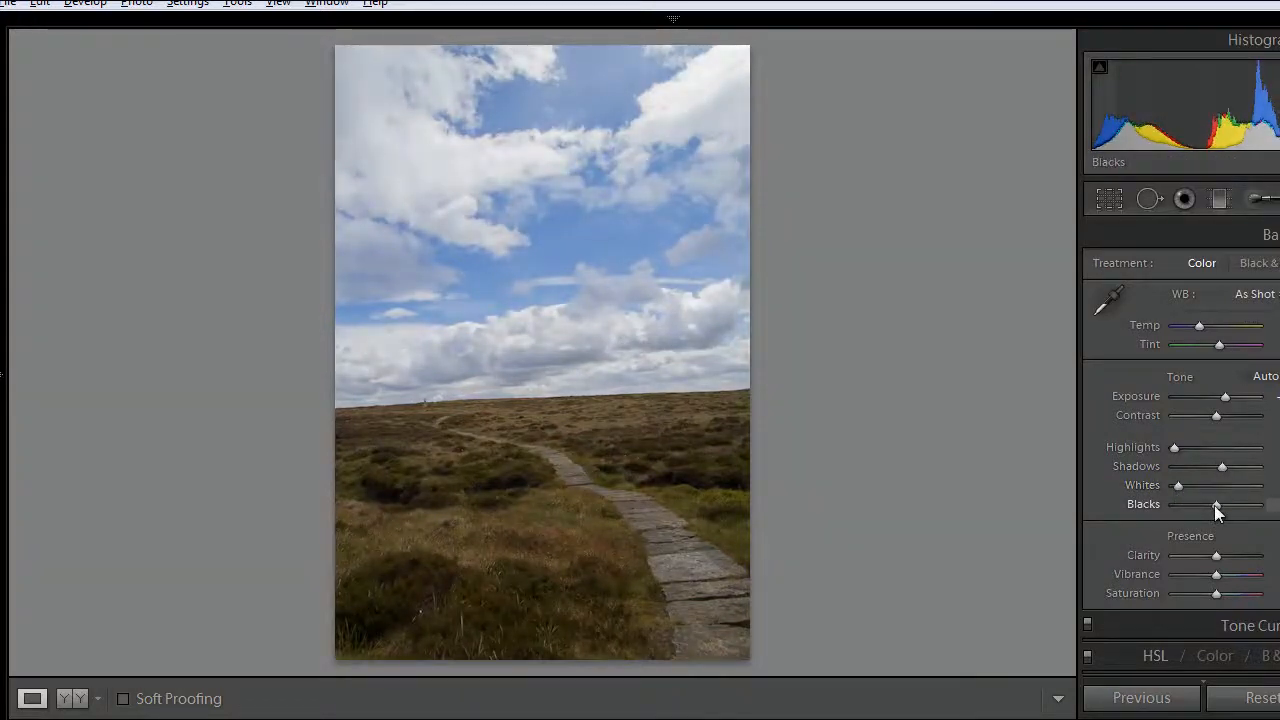
{"action": "left_click_drag", "start_coordinate": [1212, 505], "coordinate": [1198, 507]}
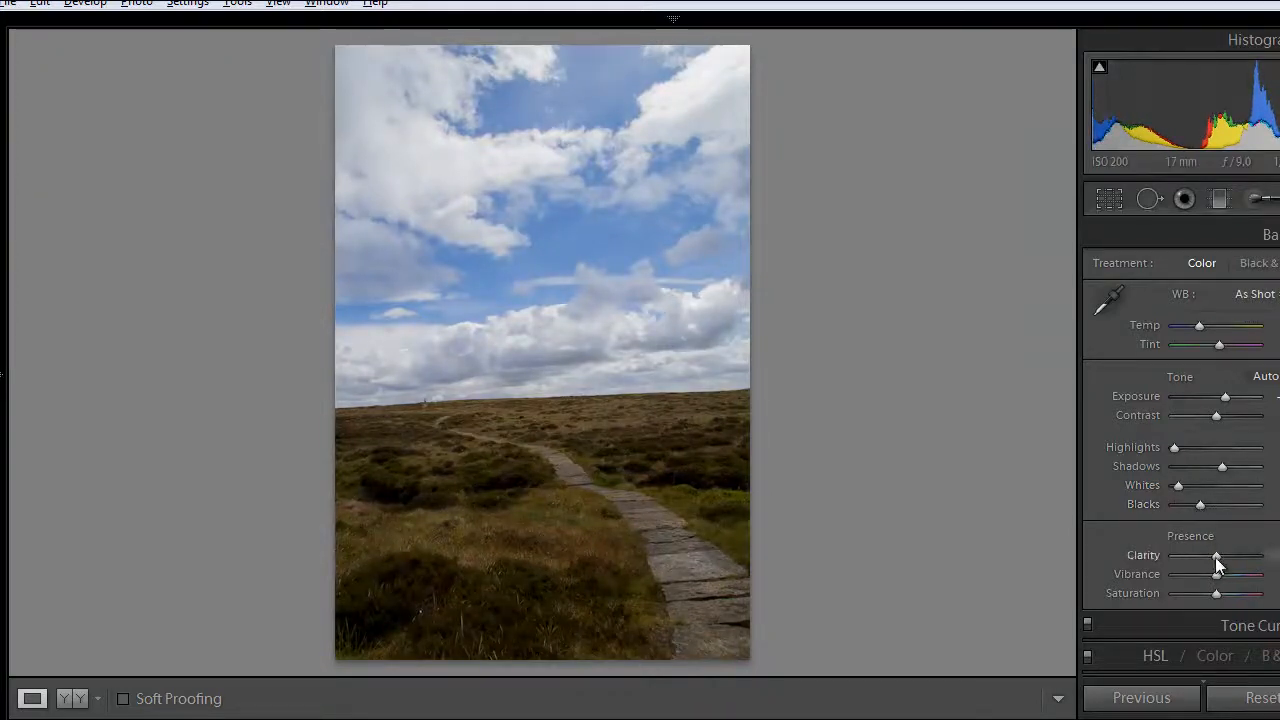
- Raise clarity strongly, increase vibrance a little and remove all saturation to make the photo black and white
{"action": "left_click_drag", "start_coordinate": [1215, 556], "coordinate": [1258, 557]}
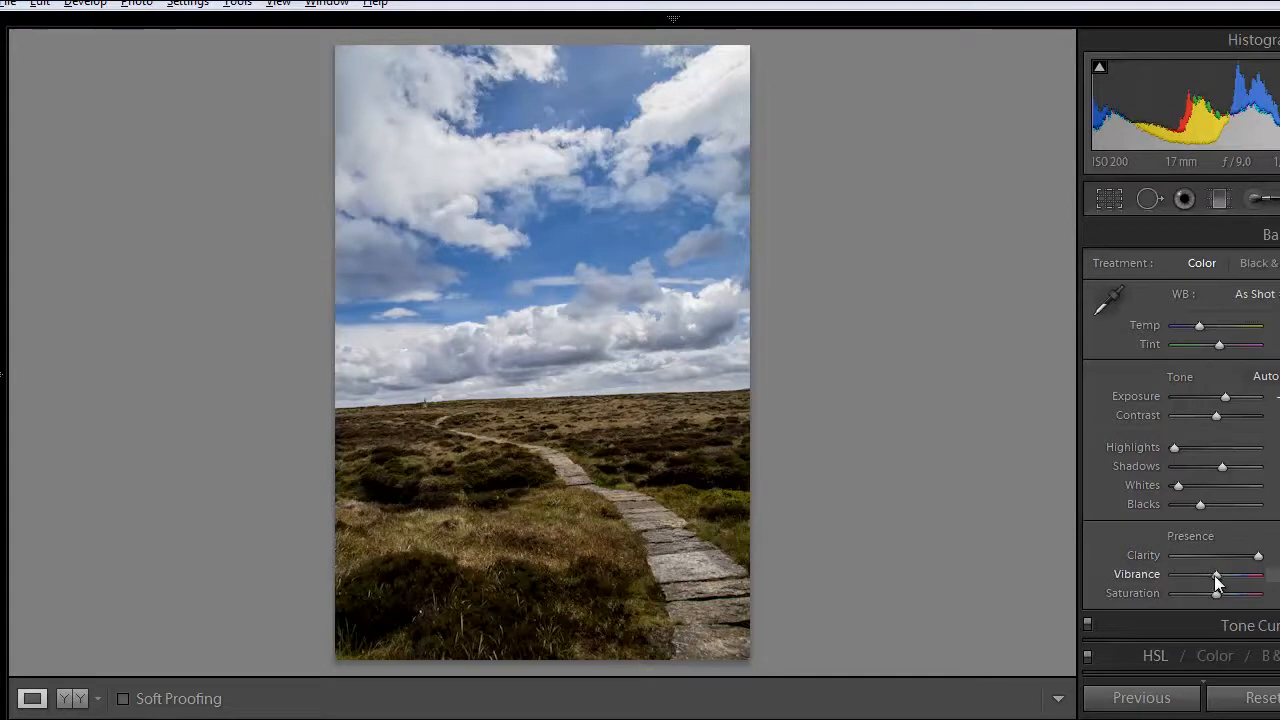
{"action": "left_click_drag", "start_coordinate": [1214, 575], "coordinate": [1229, 574]}
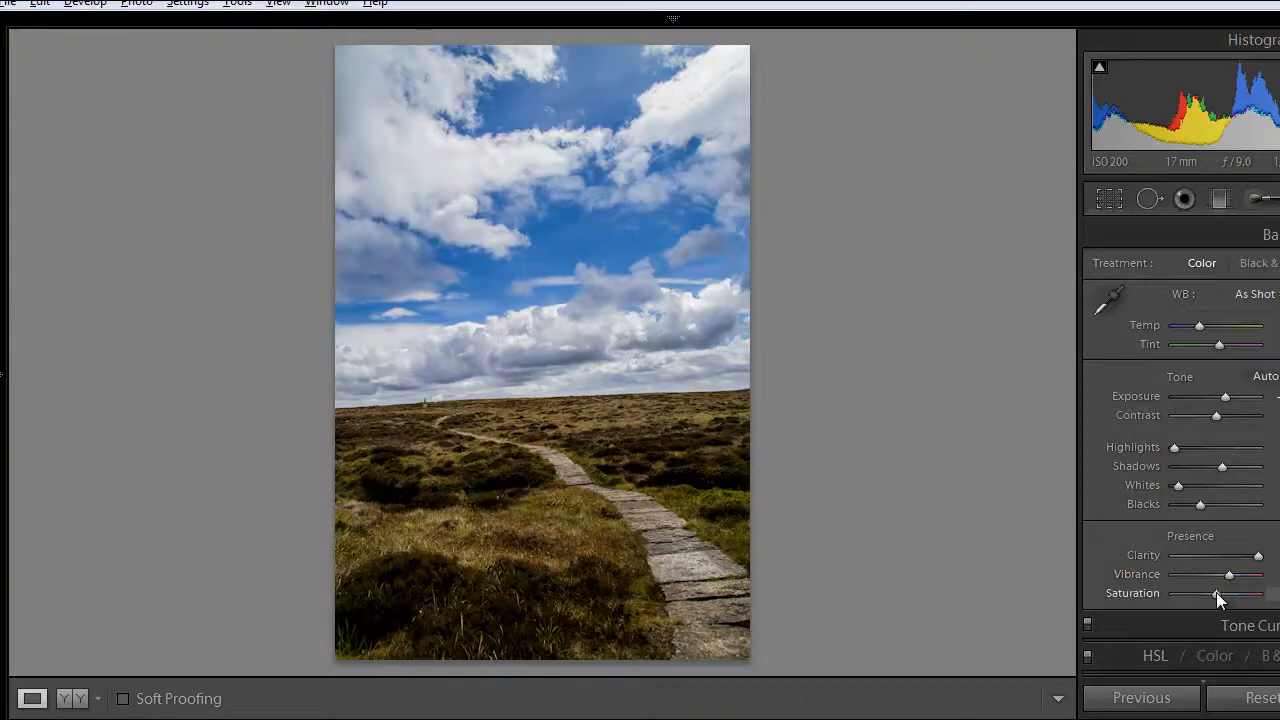
{"action": "left_click_drag", "start_coordinate": [1212, 594], "coordinate": [1161, 592]}
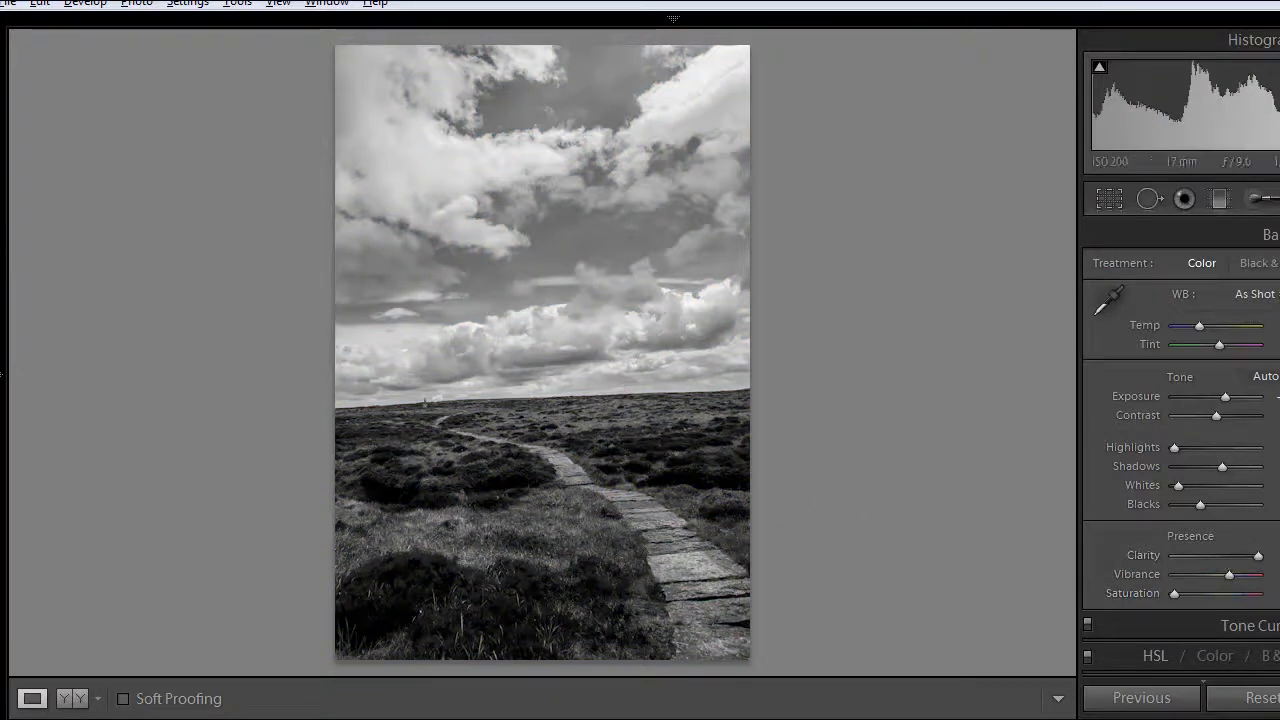
- Try the Medium Contrast point curve on the photo's tone curve and settle on Strong Contrast
{"action": "left_click", "coordinate": [1250, 625]}
{"action": "scroll", "coordinate": [1180, 450], "scroll_direction": "up", "scroll_amount": 3}
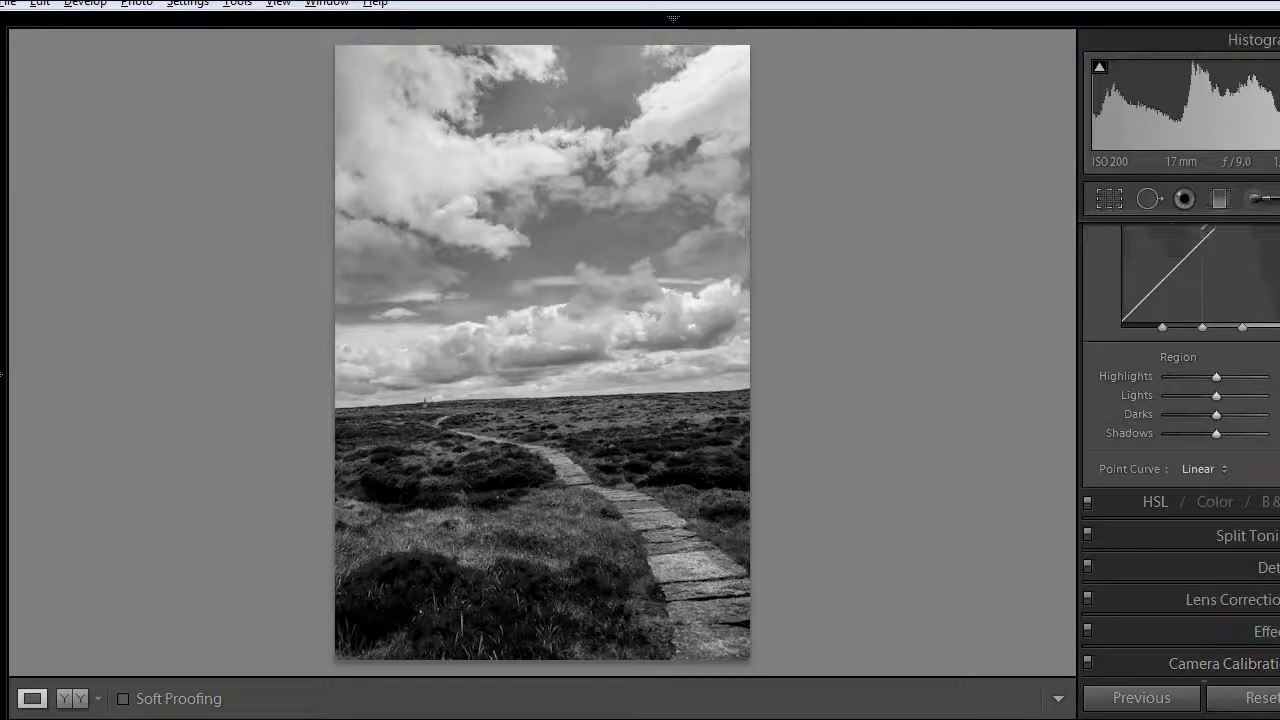
{"action": "scroll", "coordinate": [1200, 450], "scroll_direction": "down", "scroll_amount": 1}
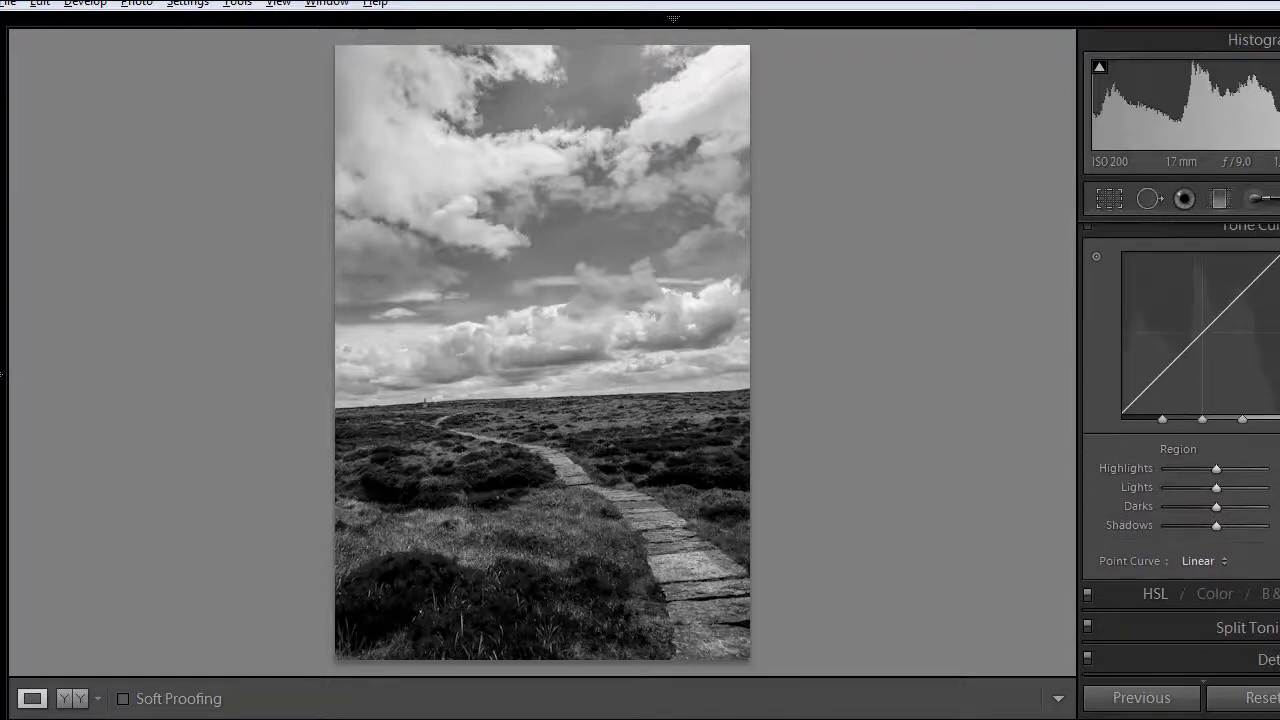
{"action": "left_click", "coordinate": [1218, 562]}
{"action": "left_click", "coordinate": [1183, 608]}
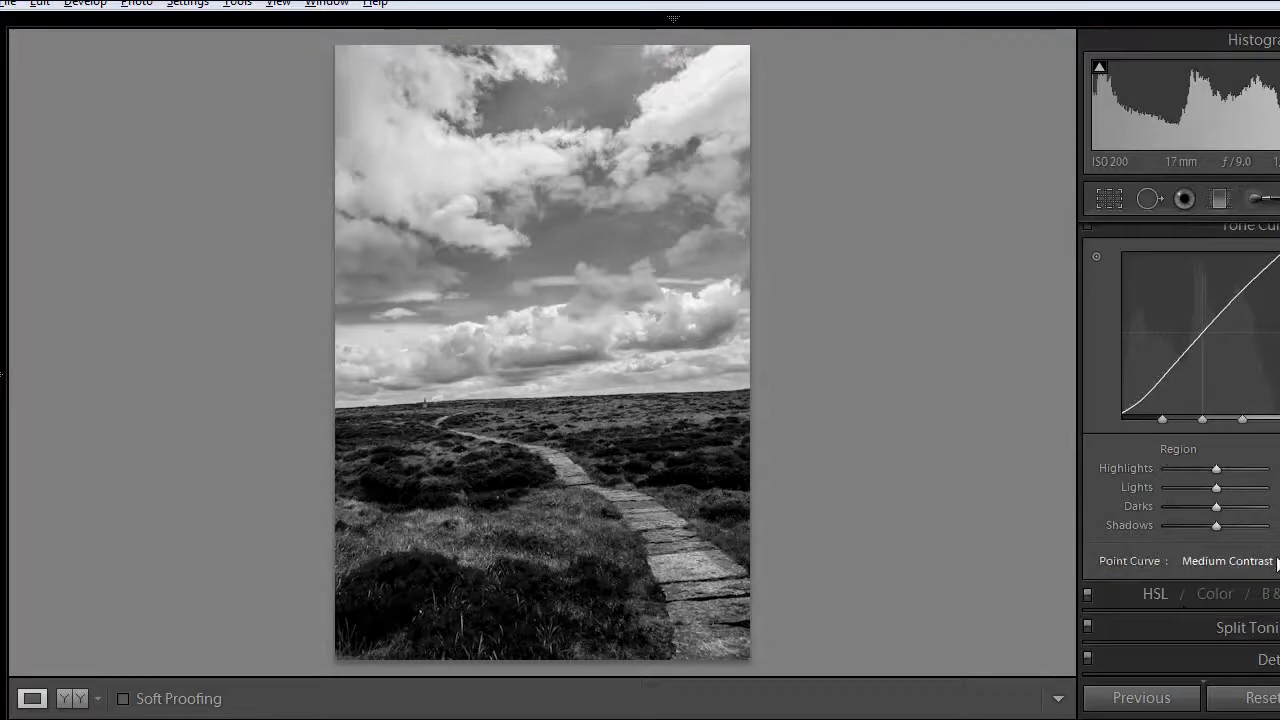
{"action": "left_click", "coordinate": [1276, 561]}
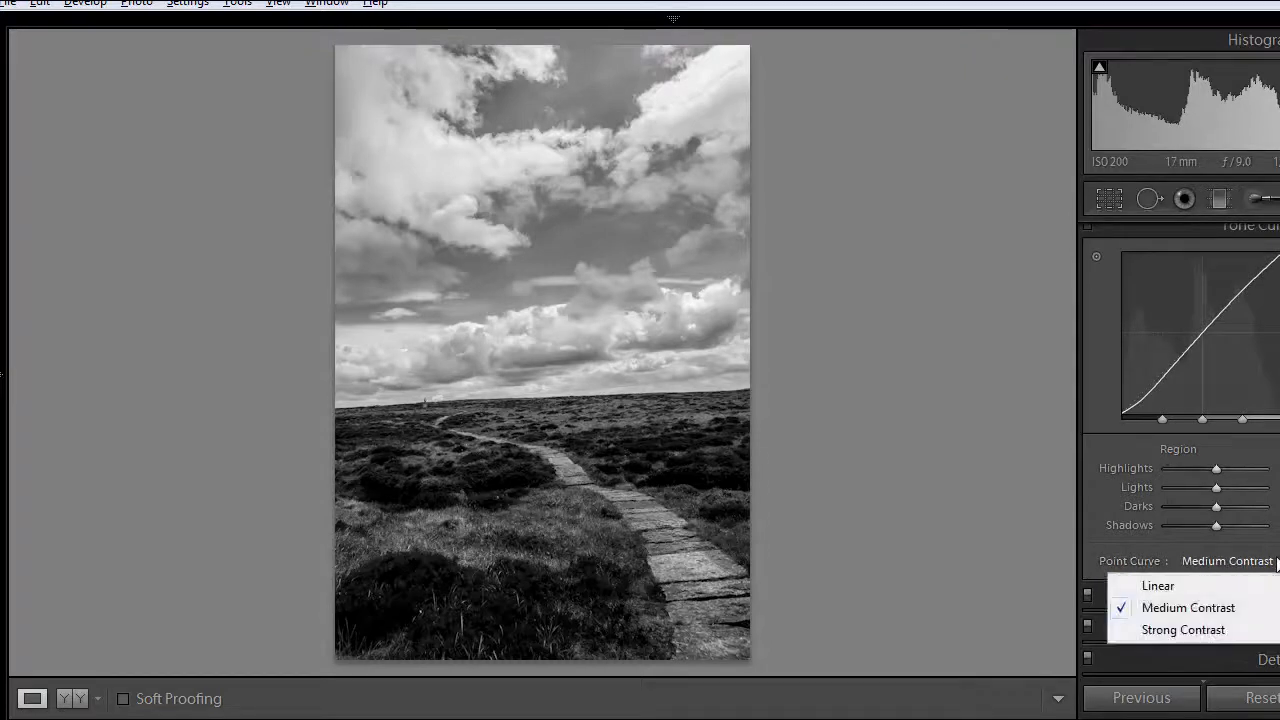
{"action": "left_click", "coordinate": [1183, 630]}
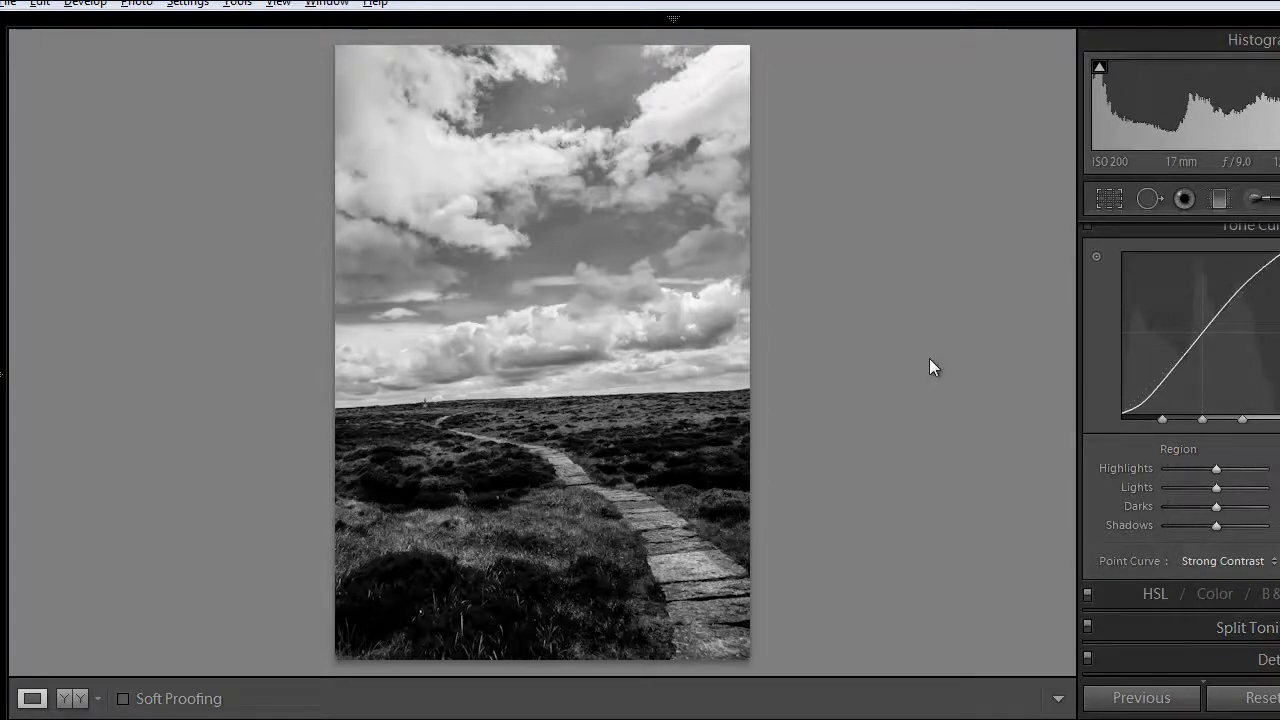
- Bring back the filmstrip below the photo and dismiss the low-battery notification
{"action": "key", "text": "F6"}
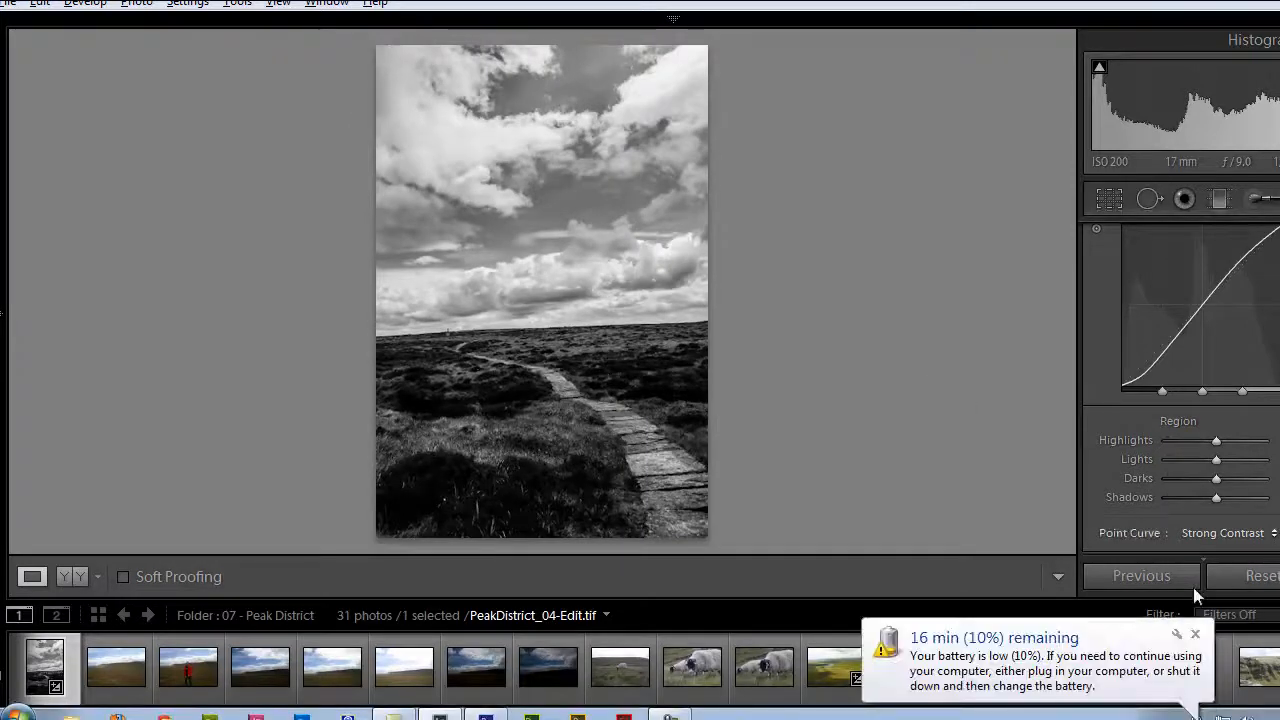
{"action": "left_click", "coordinate": [1195, 635]}
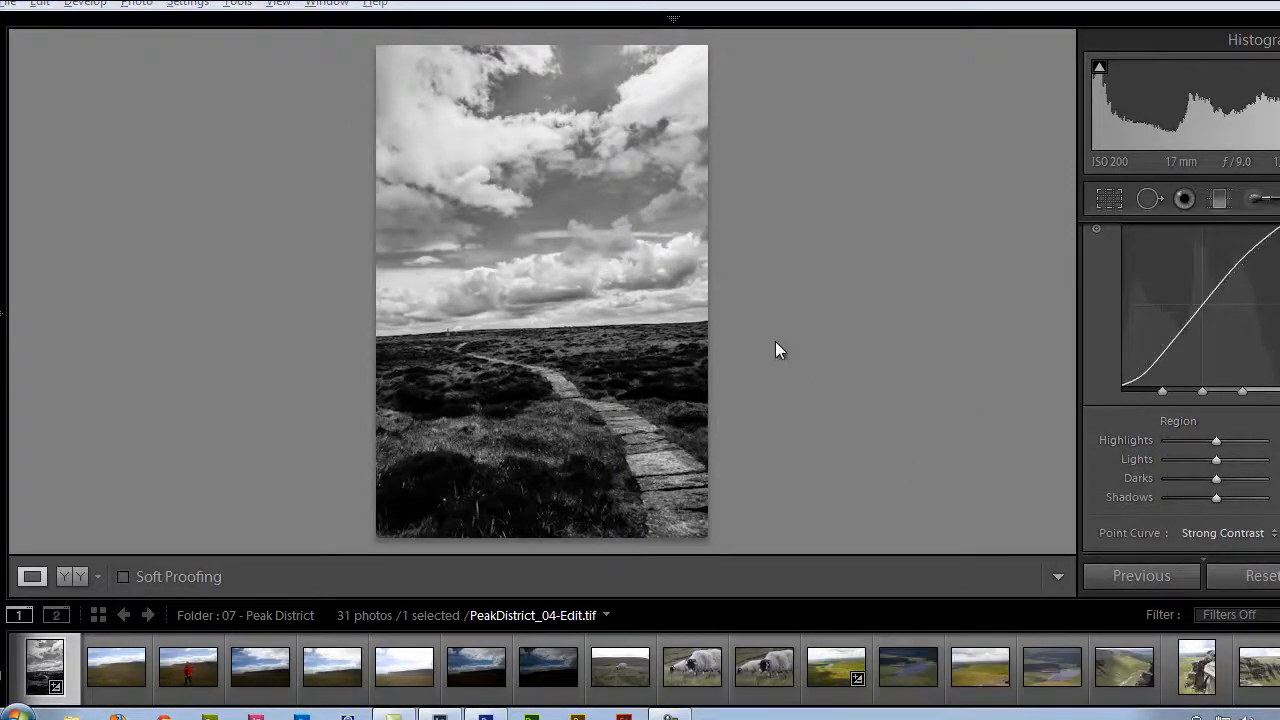